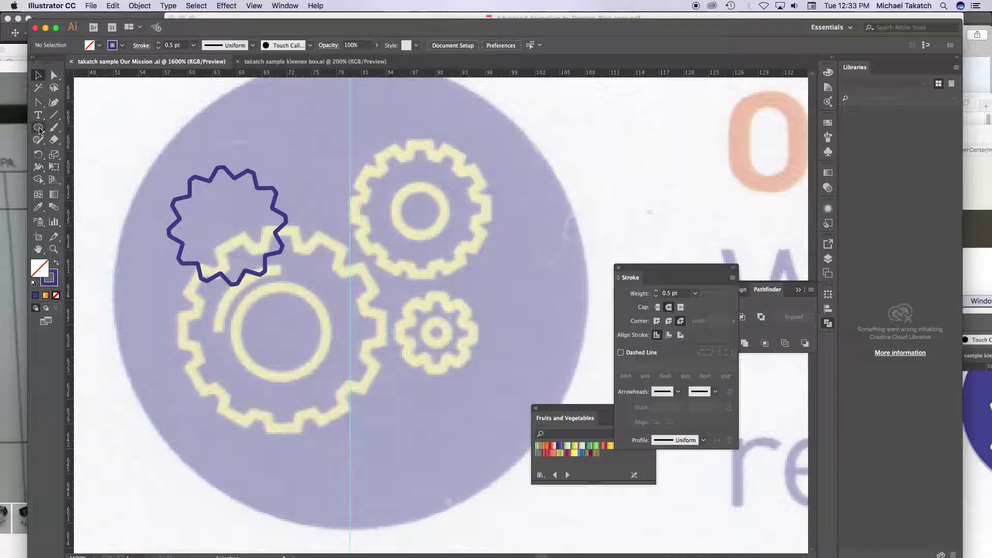
Trace circles over the upper gear's inner ring, the big lower gear's ring and the small gear's centre.
{"action": "left_click_drag", "start_coordinate": [404, 187], "coordinate": [448, 235]}
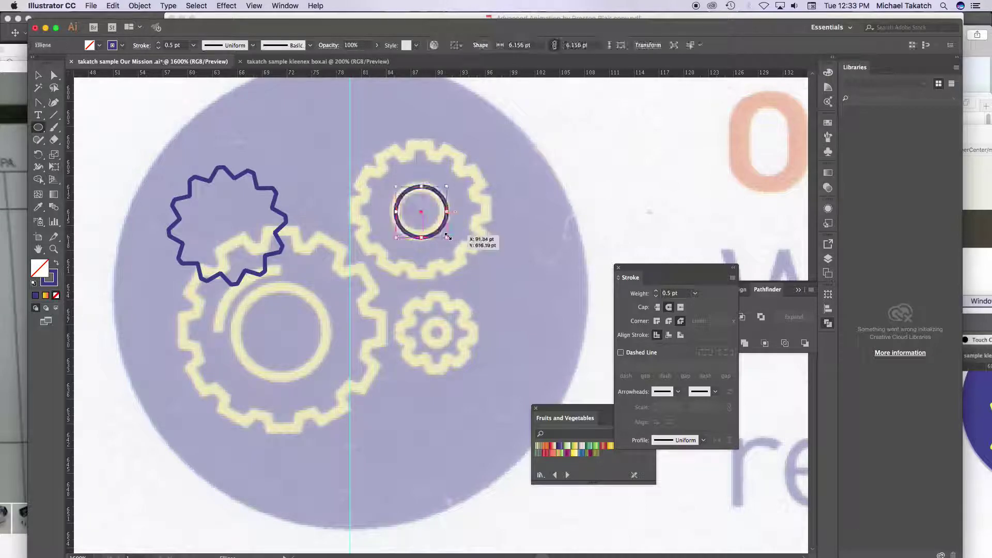
{"action": "left_click_drag", "start_coordinate": [232, 287], "coordinate": [326, 379]}
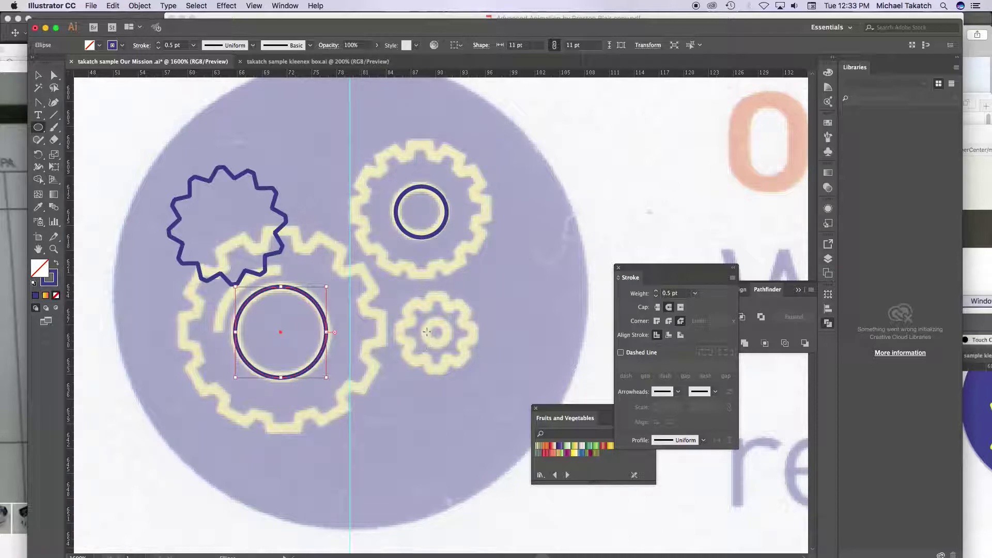
{"action": "left_click_drag", "start_coordinate": [423, 320], "coordinate": [447, 345]}
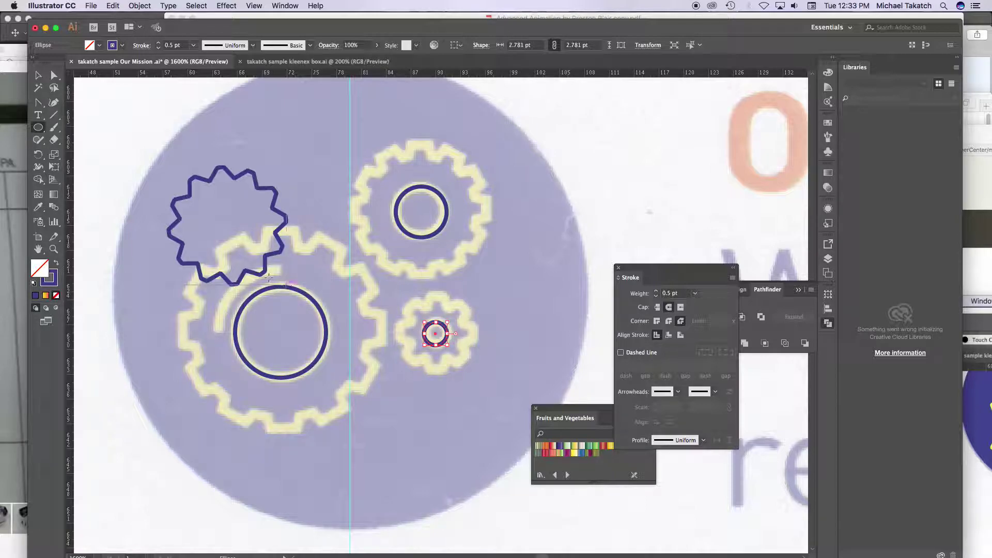
Move the star outline to the upper right and draw a larger circle around the big gear's ring.
{"action": "key", "text": "v"}
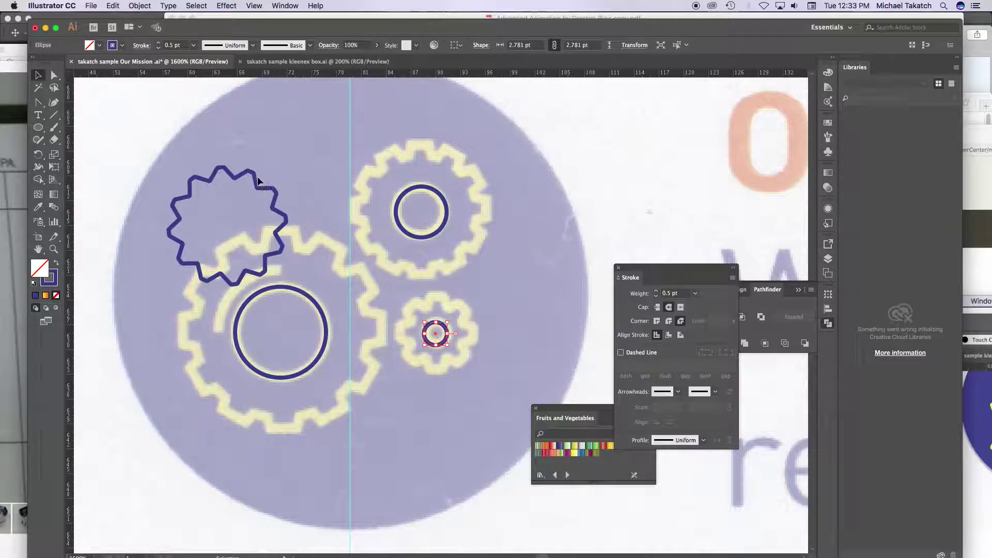
{"action": "left_click_drag", "start_coordinate": [253, 181], "coordinate": [644, 155]}
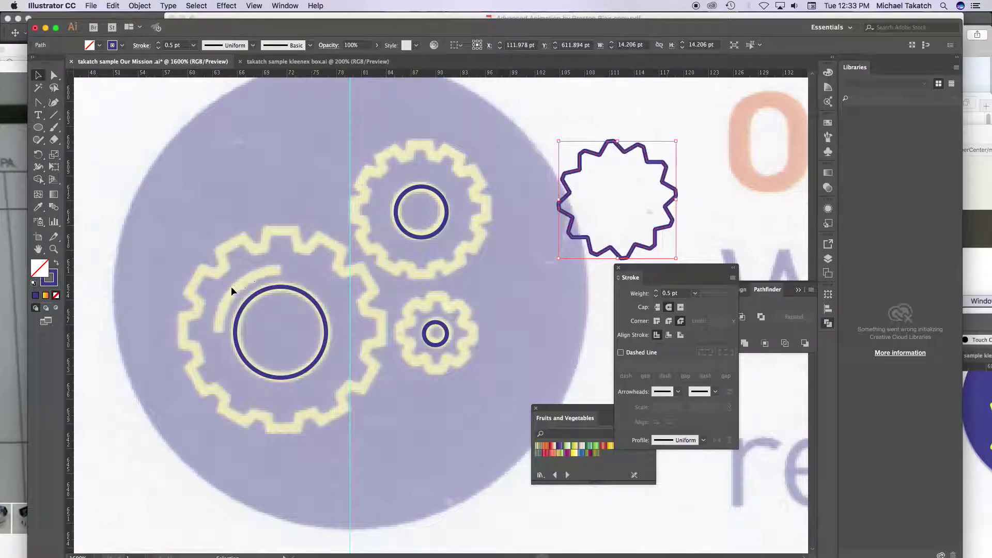
{"action": "key", "text": "l"}
{"action": "key", "text": "super+shift+a"}
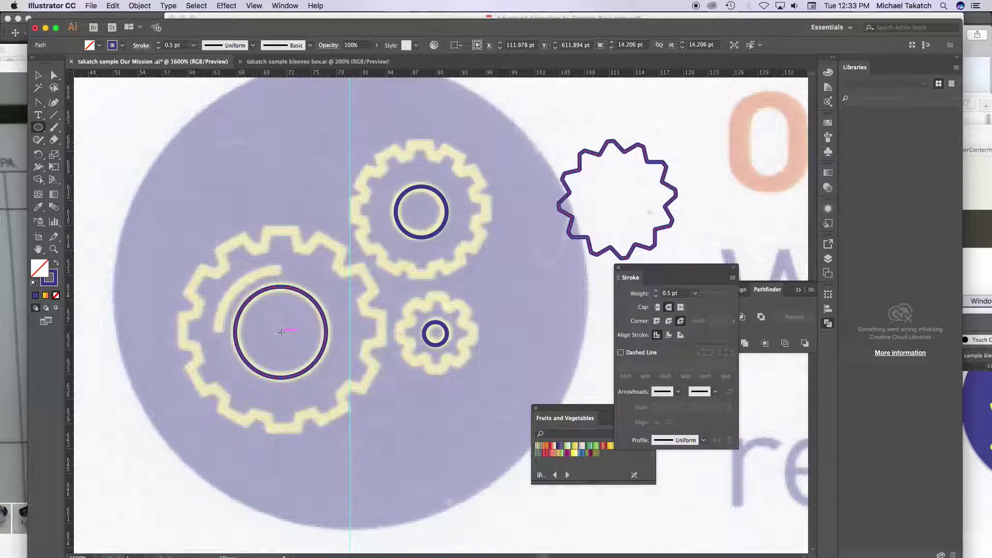
{"action": "left_click_drag", "start_coordinate": [281, 332], "coordinate": [345, 396]}
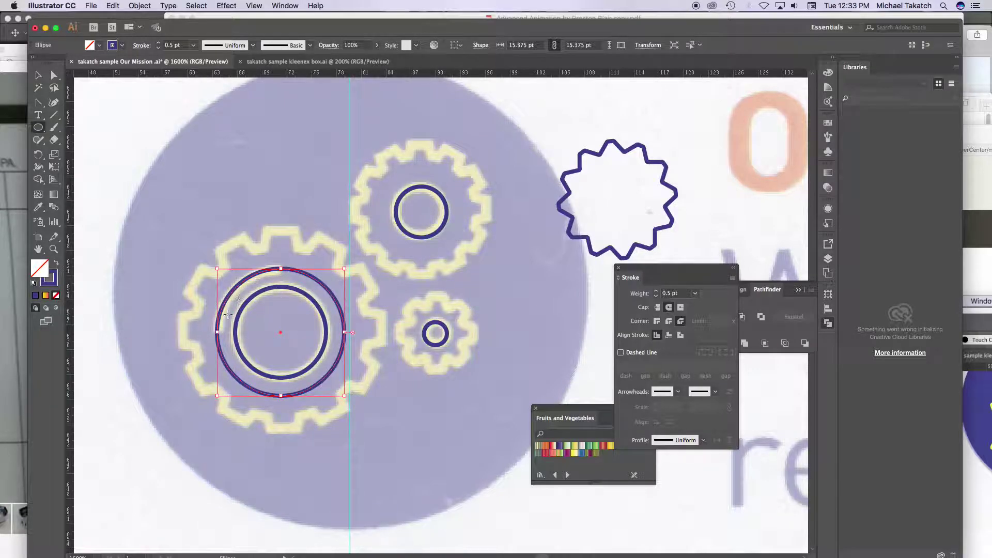
Cut the larger circle with Scissors at its top and left points, keeping only the quarter arc.
{"action": "left_click", "coordinate": [54, 138]}
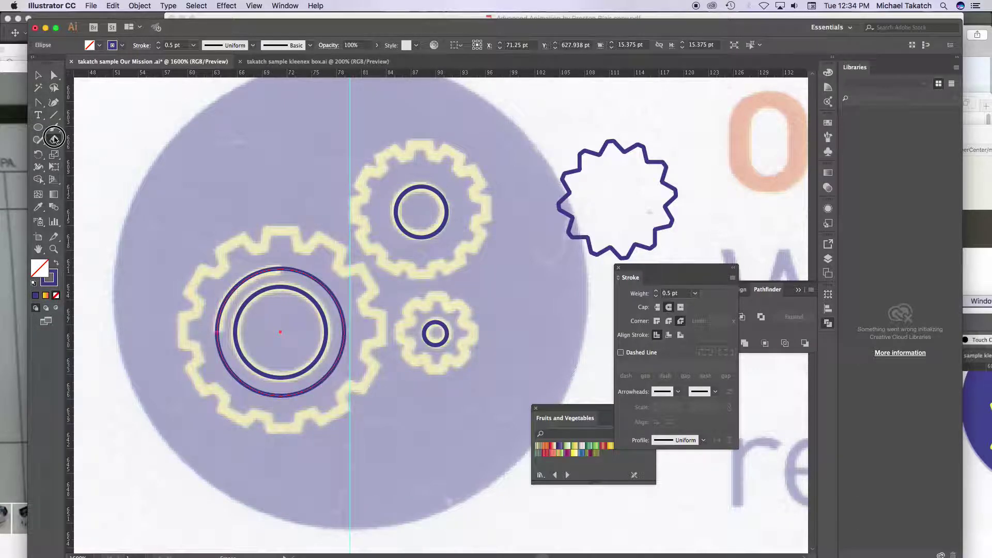
{"action": "left_click_drag", "start_coordinate": [54, 138], "coordinate": [100, 154]}
{"action": "left_click", "coordinate": [280, 268]}
{"action": "left_click", "coordinate": [217, 331]}
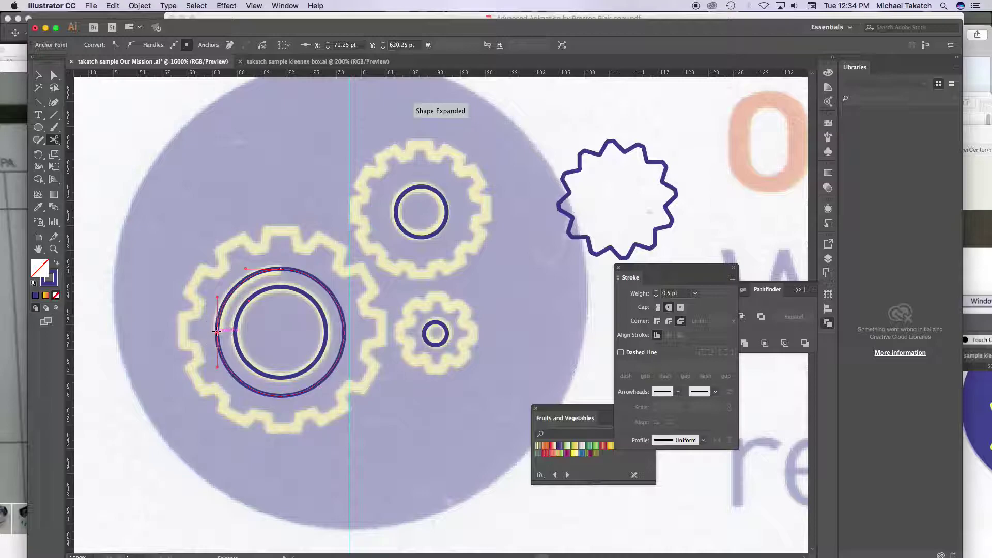
{"action": "key", "text": "v"}
{"action": "left_click", "coordinate": [227, 293]}
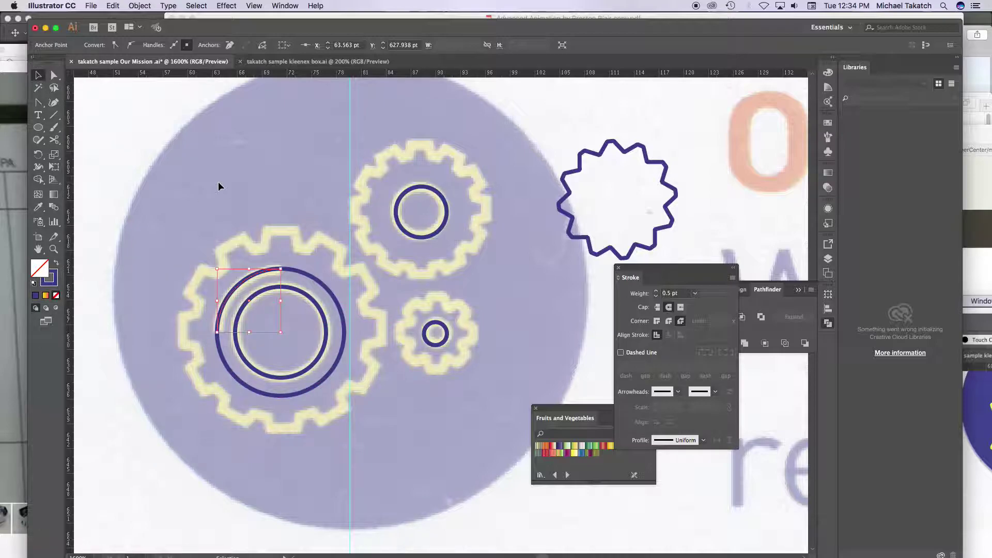
{"action": "left_click", "coordinate": [328, 290]}
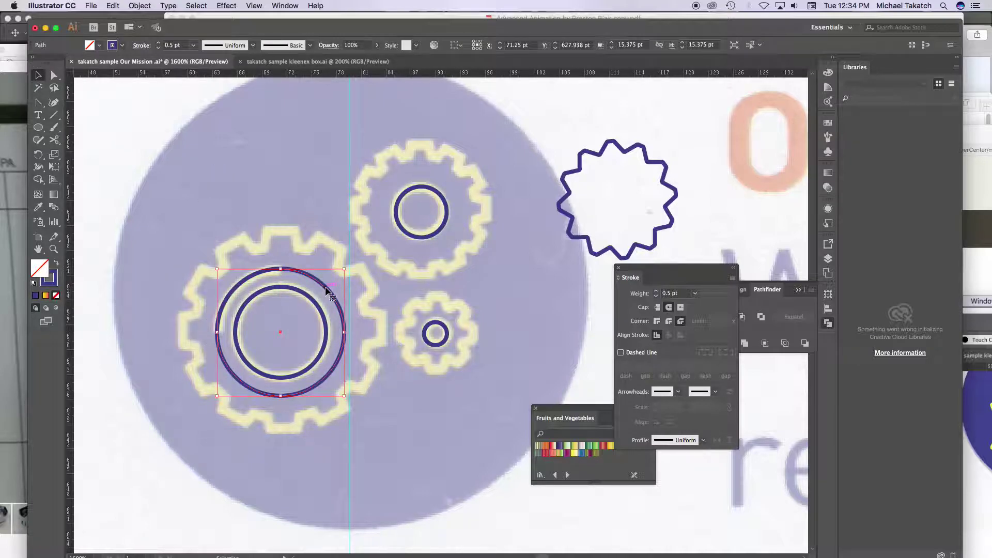
{"action": "key", "text": "Delete"}
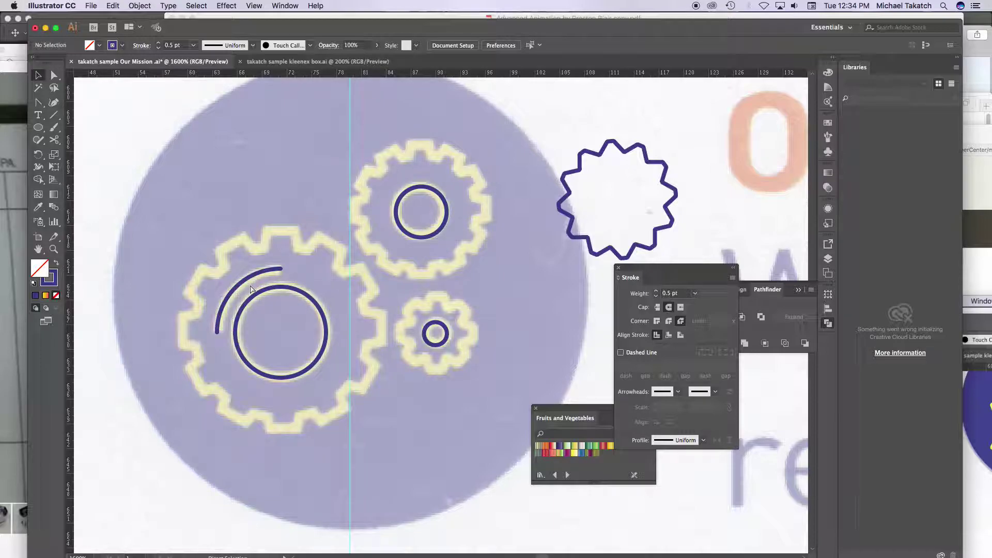
{"action": "key", "text": "super+equal"}
Draw a 12-point star from the big gear's centre, sized to reach past its teeth.
{"action": "left_click_drag", "start_coordinate": [219, 268], "coordinate": [344, 268]}
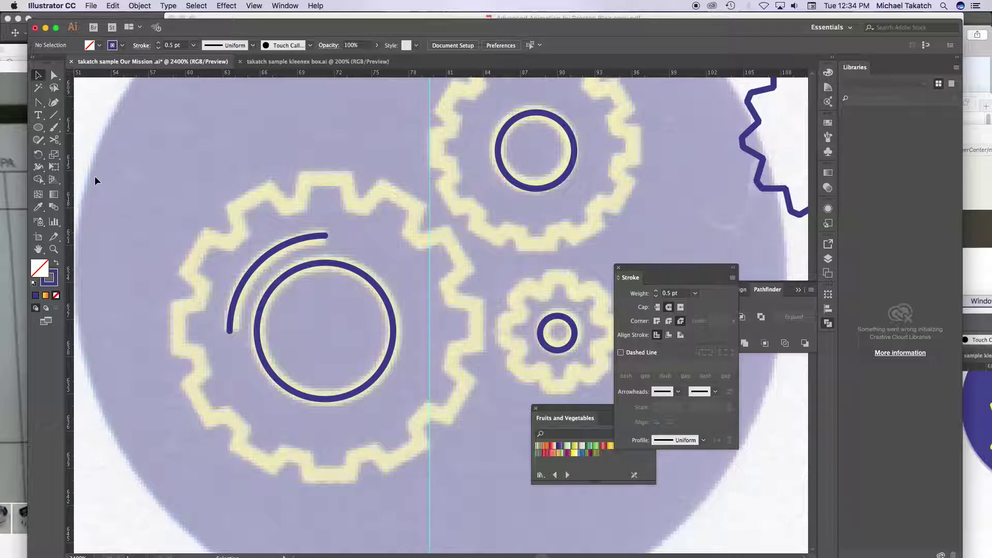
{"action": "left_click_drag", "start_coordinate": [39, 127], "coordinate": [89, 176]}
{"action": "left_click_drag", "start_coordinate": [327, 332], "coordinate": [428, 405]}
{"action": "key", "text": "Down"}
{"action": "key", "text": "Down"}
{"action": "key", "text": "Down"}
{"action": "key", "text": "Down"}
{"action": "key", "text": "Down"}
{"action": "key", "text": "Down"}
{"action": "key", "text": "Down"}
{"action": "key", "text": "Up"}
{"action": "key", "text": "Up"}
{"action": "key", "text": "Up"}
{"action": "key", "text": "Up"}
{"action": "key", "text": "Up"}
{"action": "key", "text": "Up"}
{"action": "key", "text": "Up"}
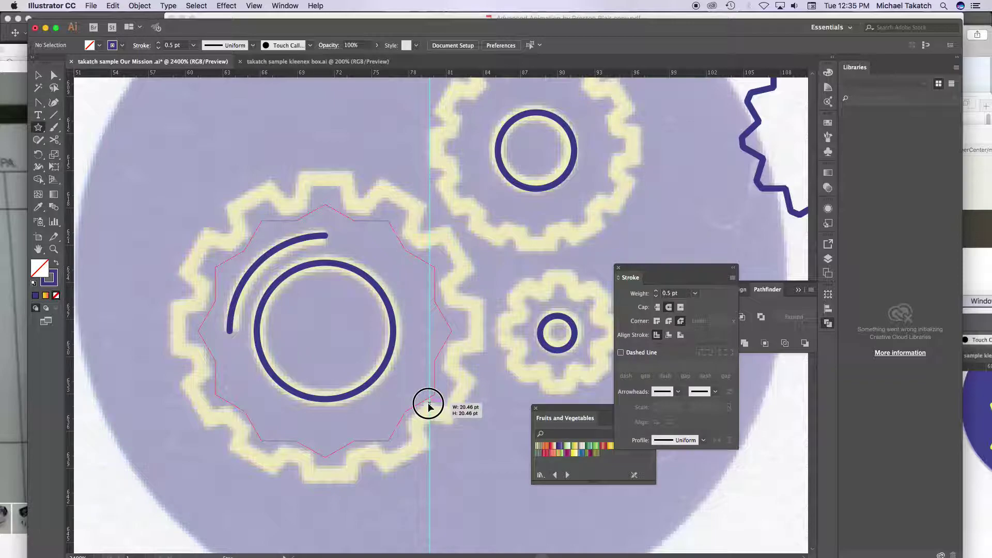
{"action": "mouse_move", "coordinate": [428, 406]}
{"action": "left_mouse_down"}
{"action": "mouse_move", "coordinate": [428, 394]}
{"action": "mouse_move", "coordinate": [420, 412]}
{"action": "mouse_move", "coordinate": [440, 523]}
{"action": "left_mouse_up"}
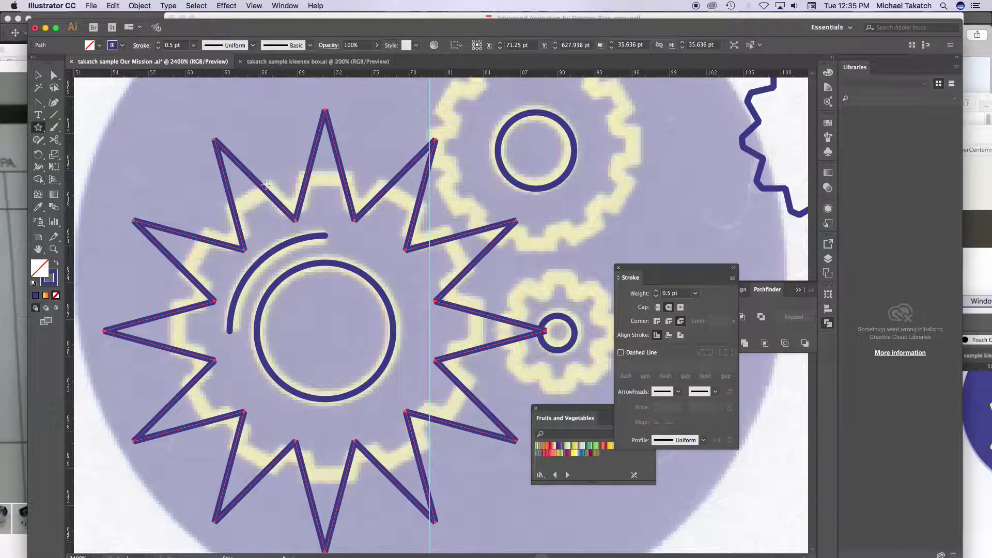
Draw a 24.958 pt circle from the gear centre across the star.
{"action": "left_click", "coordinate": [41, 128]}
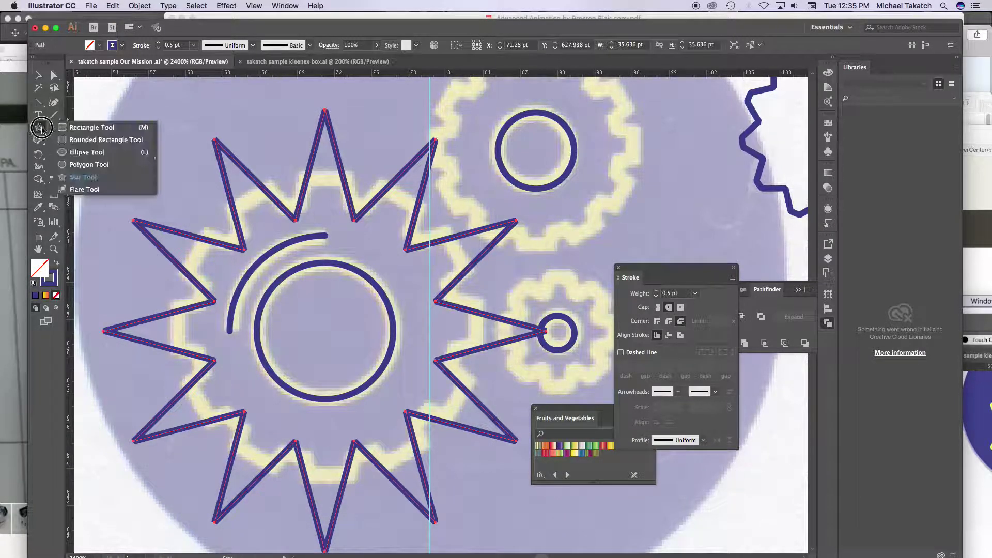
{"action": "left_click", "coordinate": [87, 152]}
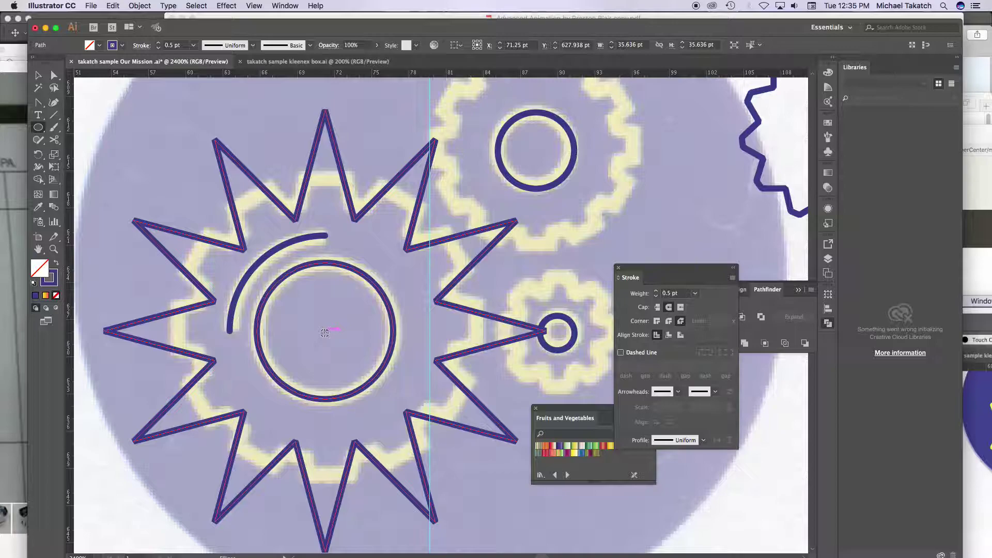
{"action": "mouse_move", "coordinate": [324, 332]}
{"action": "left_mouse_down"}
{"action": "mouse_move", "coordinate": [390, 427]}
{"action": "mouse_move", "coordinate": [463, 498]}
{"action": "mouse_move", "coordinate": [454, 481]}
{"action": "left_mouse_up"}
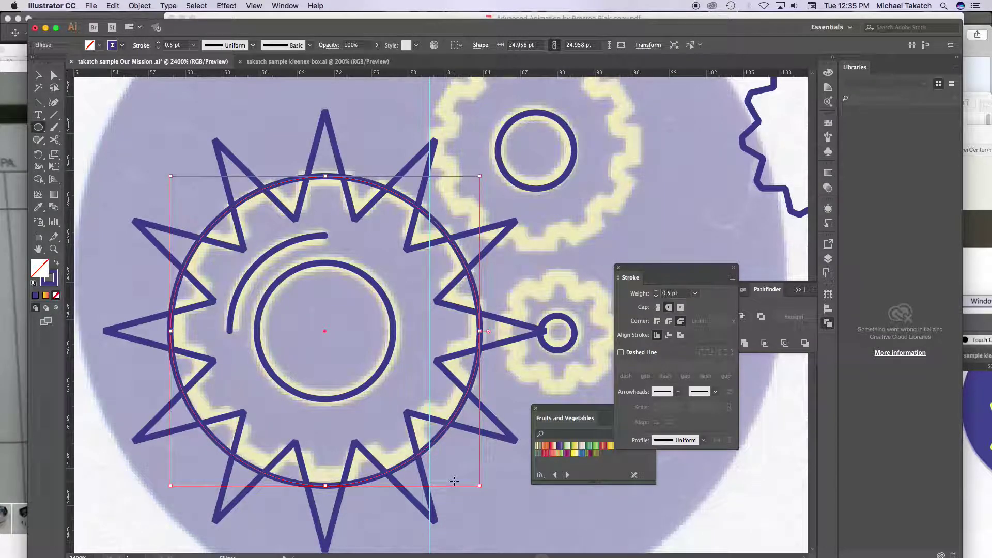
{"action": "key", "text": "XF86AudioMute"}
Intersect the star with the circle to leave a flat-topped toothed gear outline.
{"action": "key", "text": "v"}
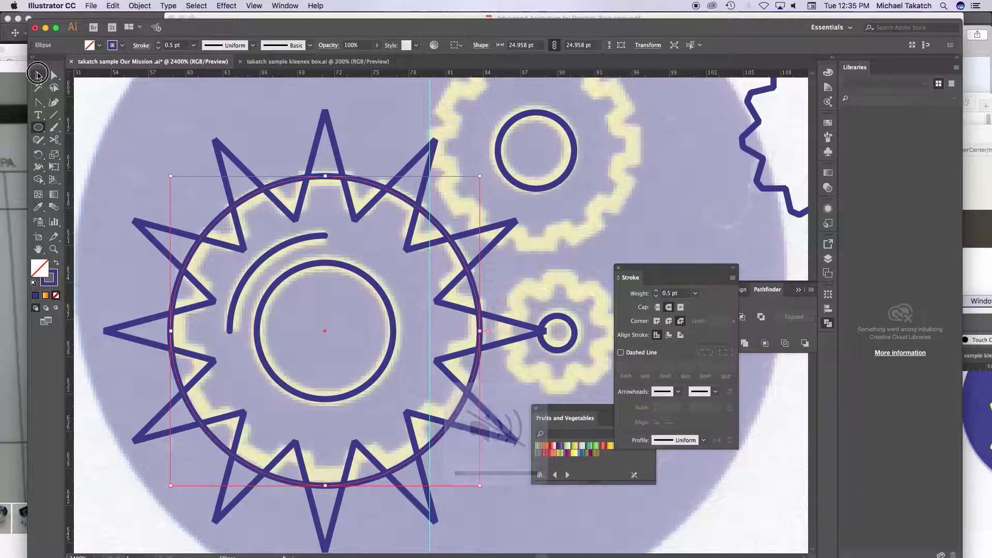
{"action": "left_click", "coordinate": [241, 168]}
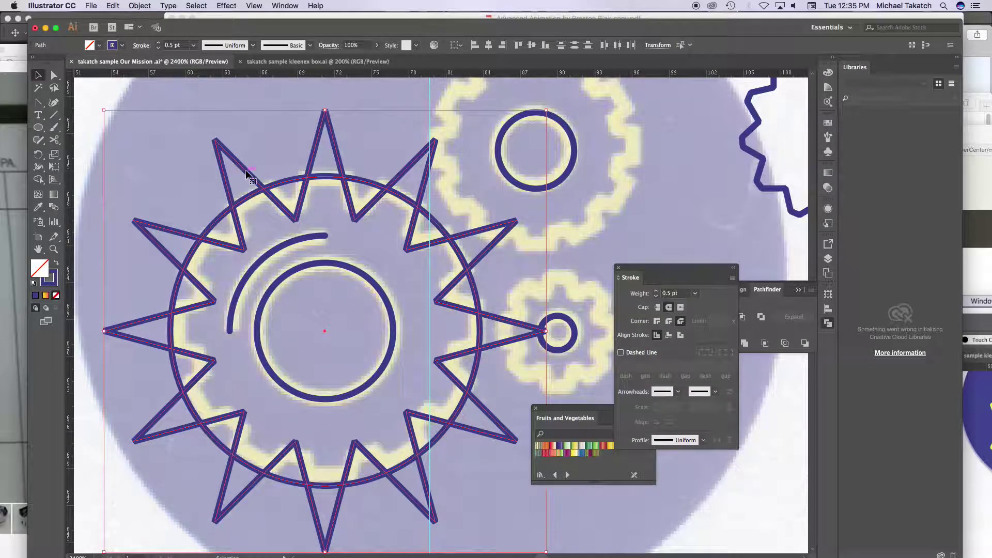
{"action": "left_click_drag", "start_coordinate": [682, 269], "coordinate": [736, 427]}
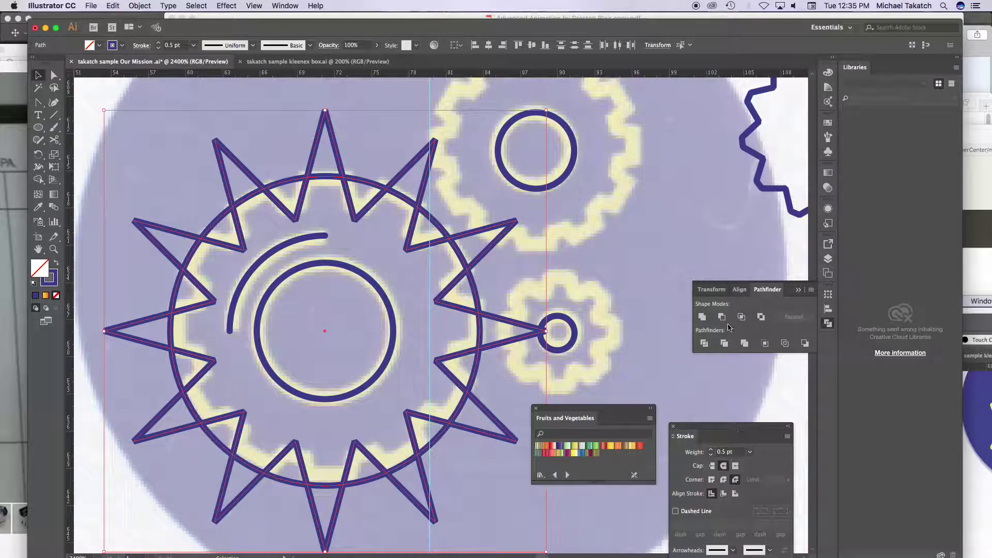
{"action": "left_click", "coordinate": [743, 318]}
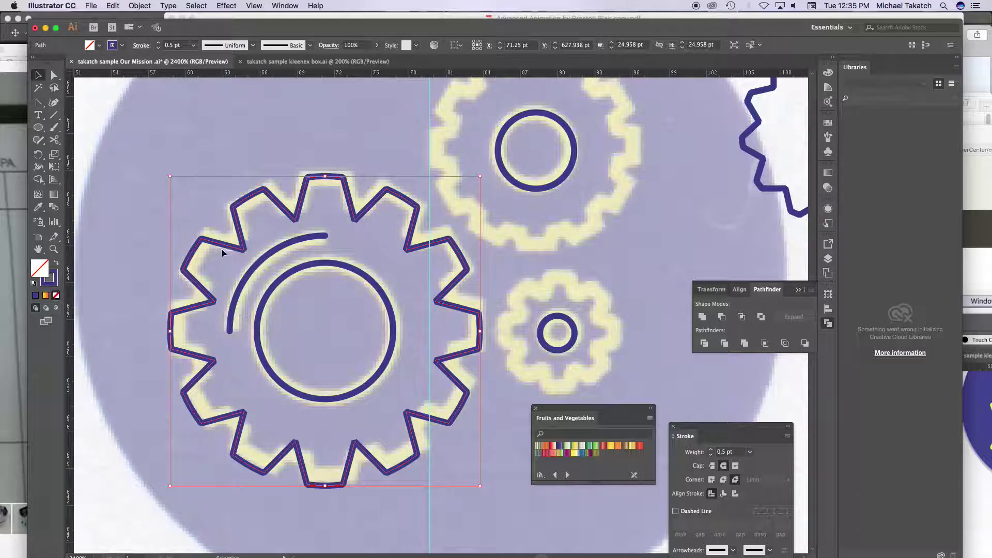
{"action": "key", "text": "l"}
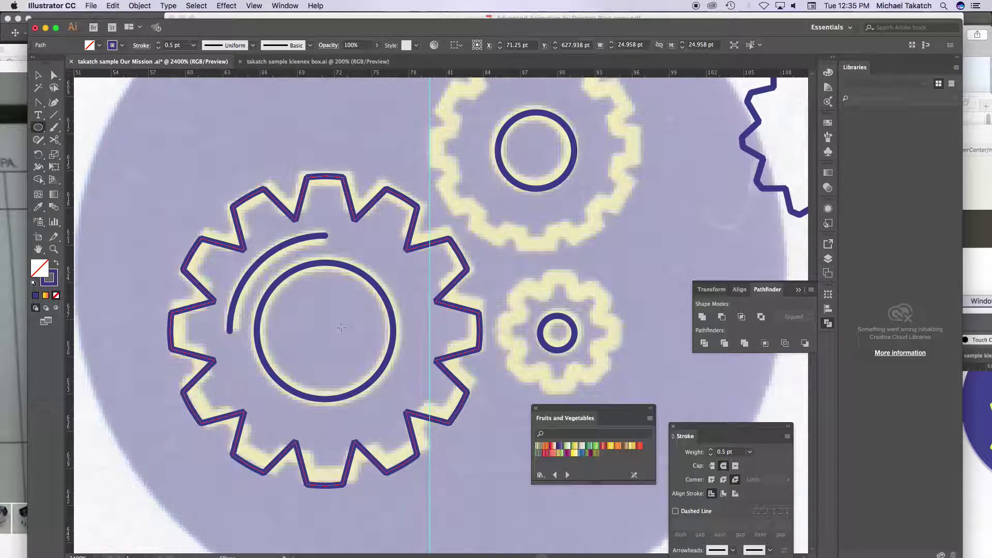
Draw a 20.958 pt circle from the inner circle's centre across the tooth bases and select it with the gear.
{"action": "left_click", "coordinate": [324, 333]}
{"action": "left_click_drag", "start_coordinate": [324, 334], "coordinate": [436, 463]}
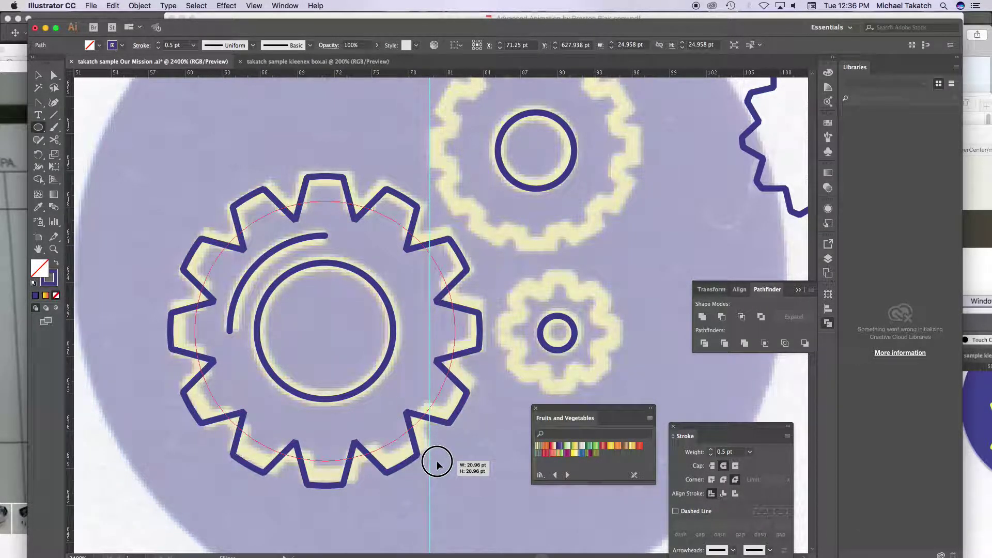
{"action": "left_click_drag", "start_coordinate": [436, 463], "coordinate": [437, 463]}
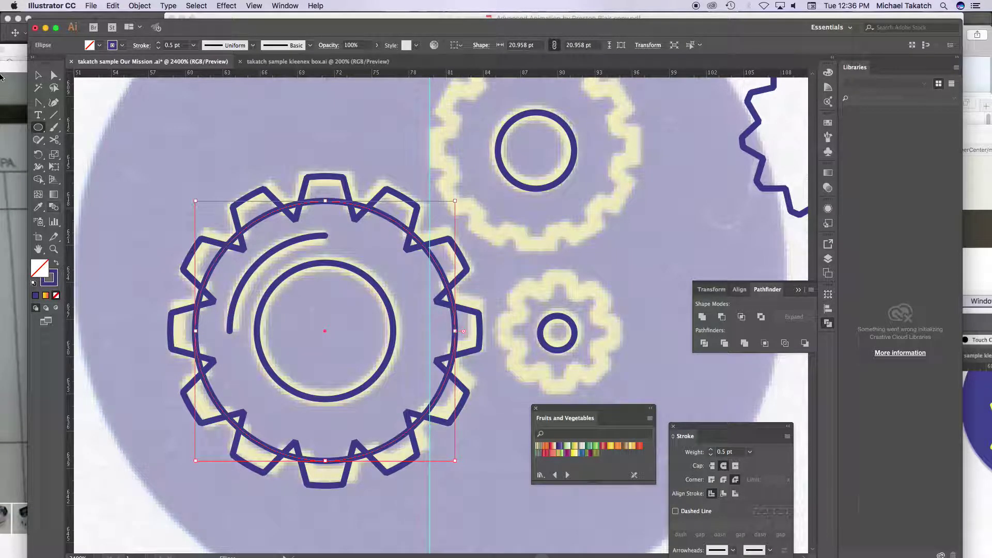
{"action": "left_click", "coordinate": [38, 75]}
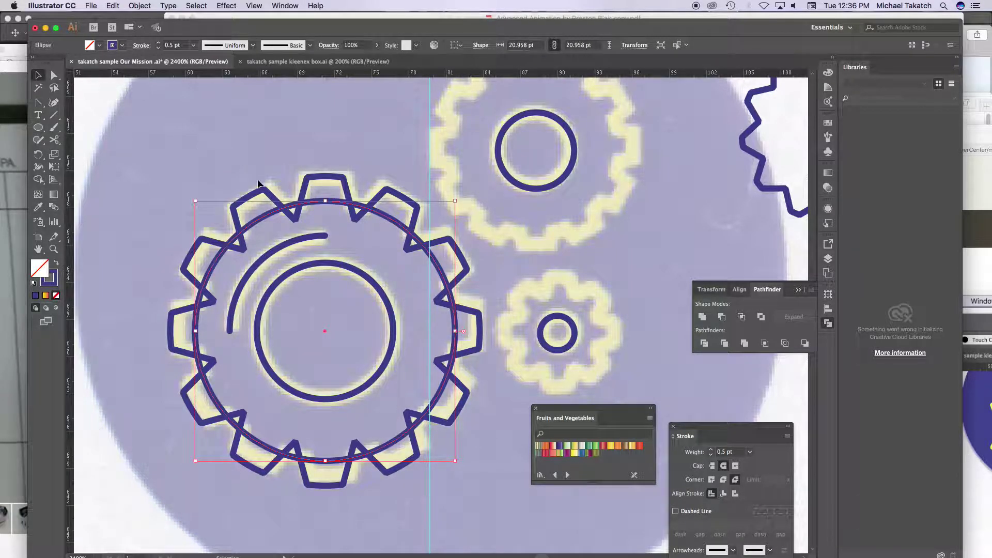
{"action": "left_click", "coordinate": [260, 196], "text": "shift"}
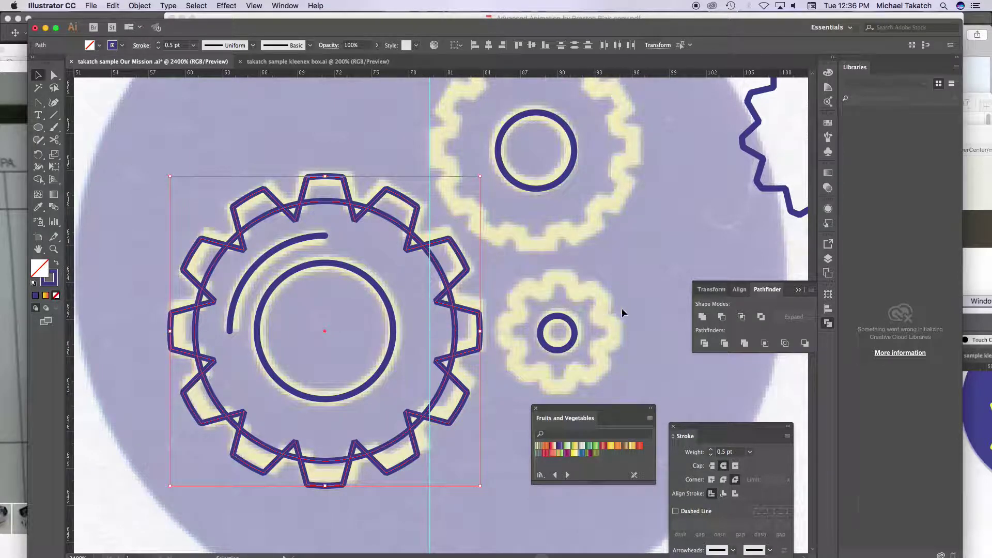
Try Minus Front and Intersect on the gear and circle, undoing each, then apply Trim.
{"action": "left_click", "coordinate": [721, 317]}
{"action": "key", "text": "super+z"}
{"action": "left_click", "coordinate": [742, 318]}
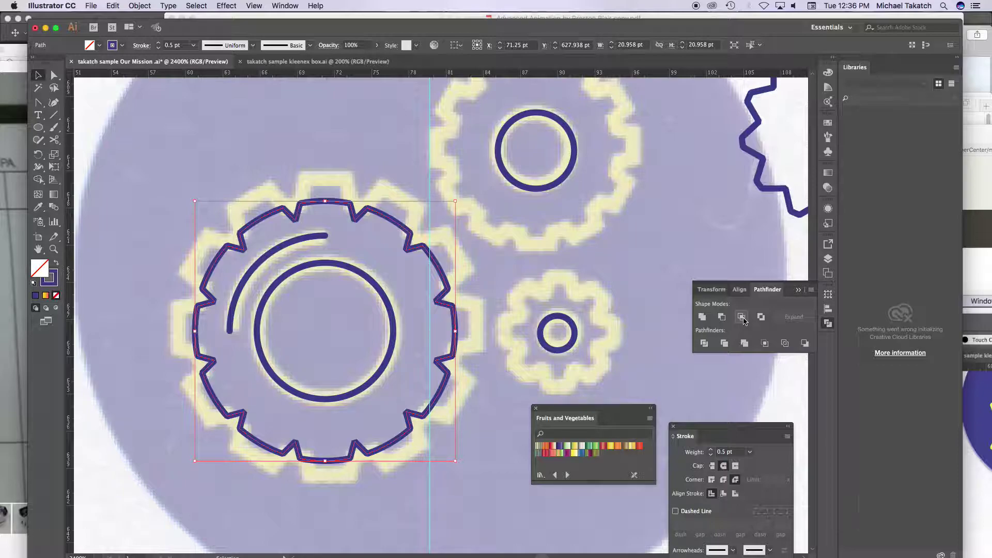
{"action": "key", "text": "super+z"}
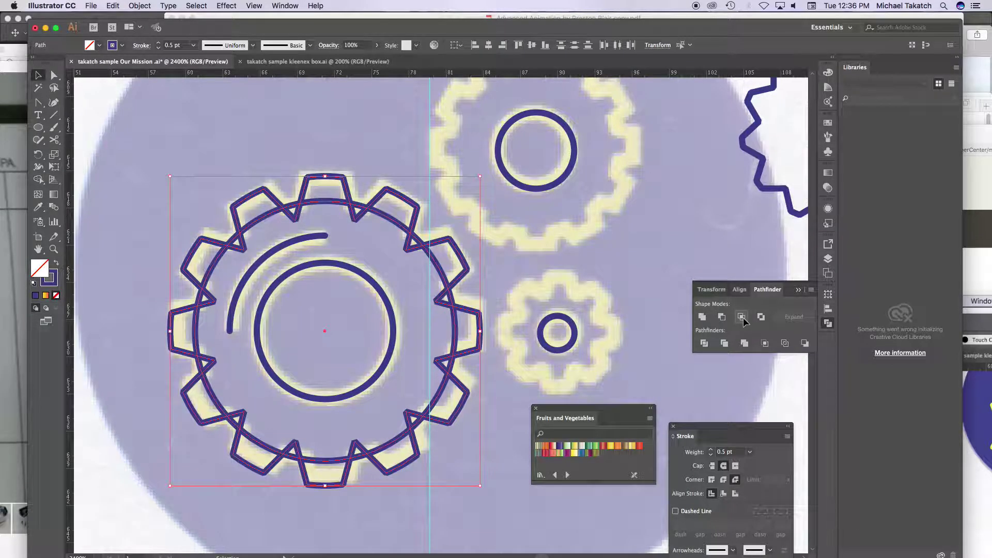
{"action": "left_click", "coordinate": [725, 344]}
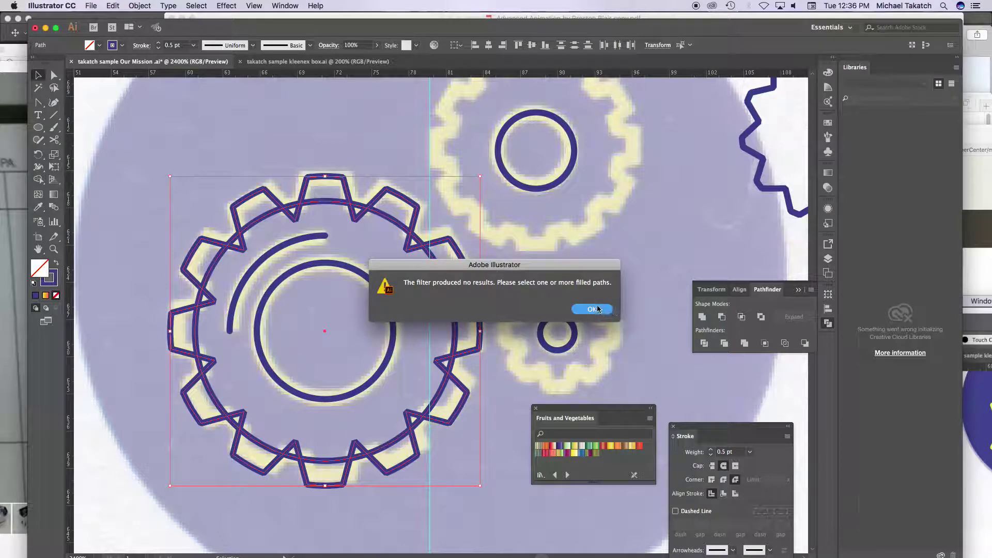
Try Merge, Crop and Minus Back on the gear and circle, dismissing alerts and undoing results.
{"action": "key", "text": "Return"}
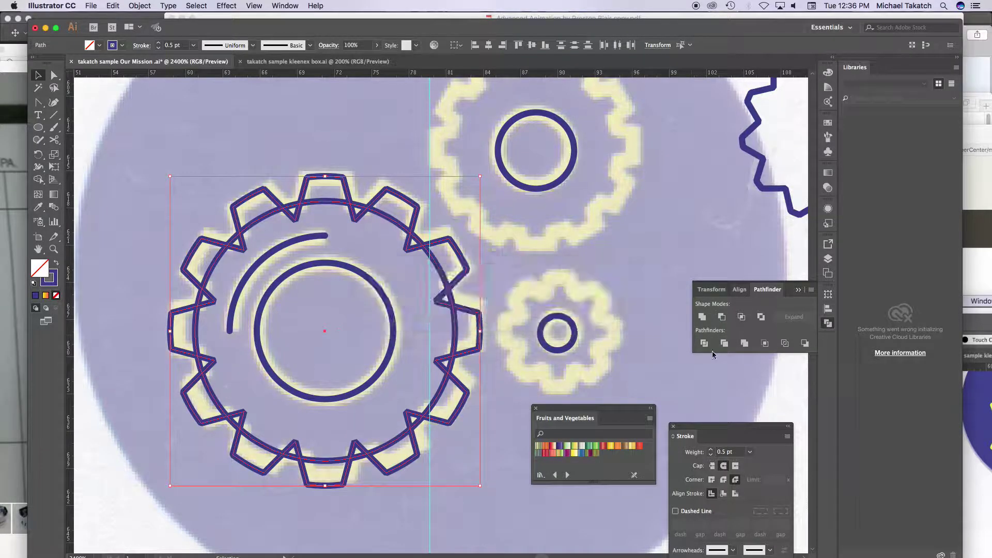
{"action": "left_click", "coordinate": [746, 346]}
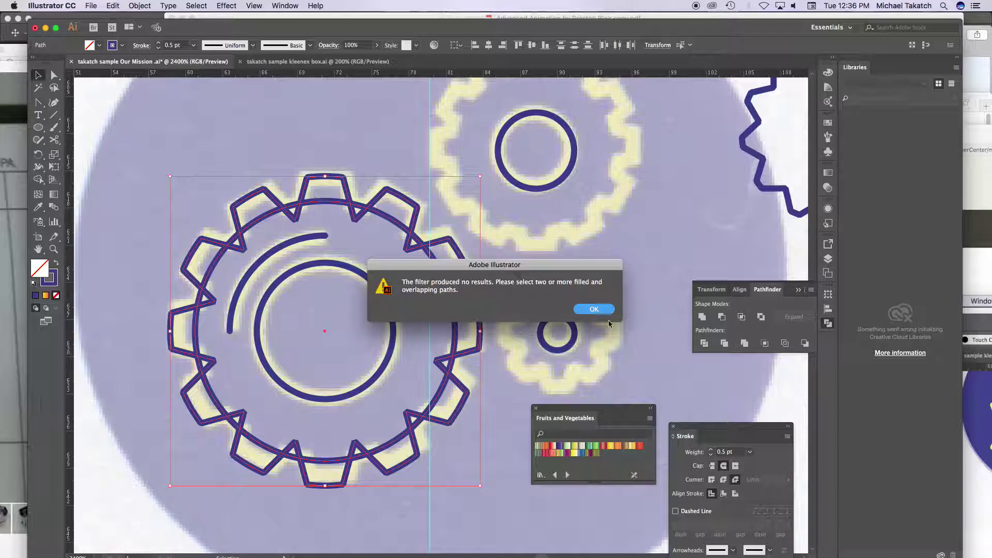
{"action": "left_click", "coordinate": [606, 311]}
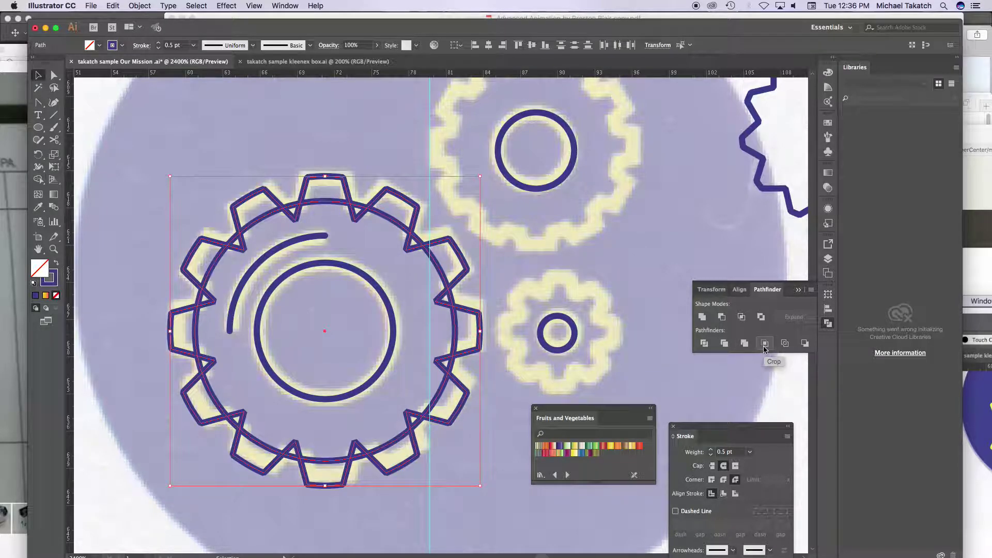
{"action": "left_click", "coordinate": [764, 349]}
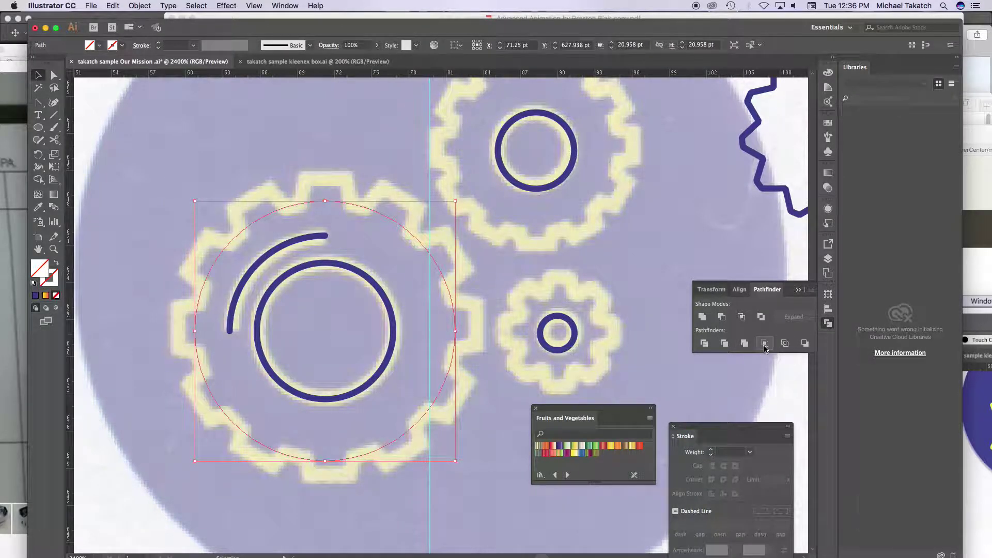
{"action": "key", "text": "super+z"}
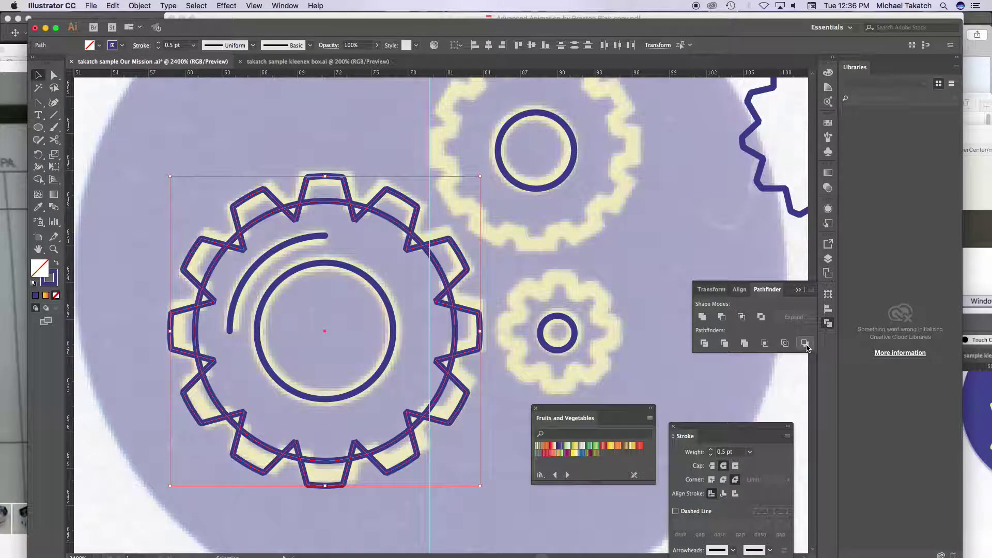
{"action": "left_click", "coordinate": [805, 343]}
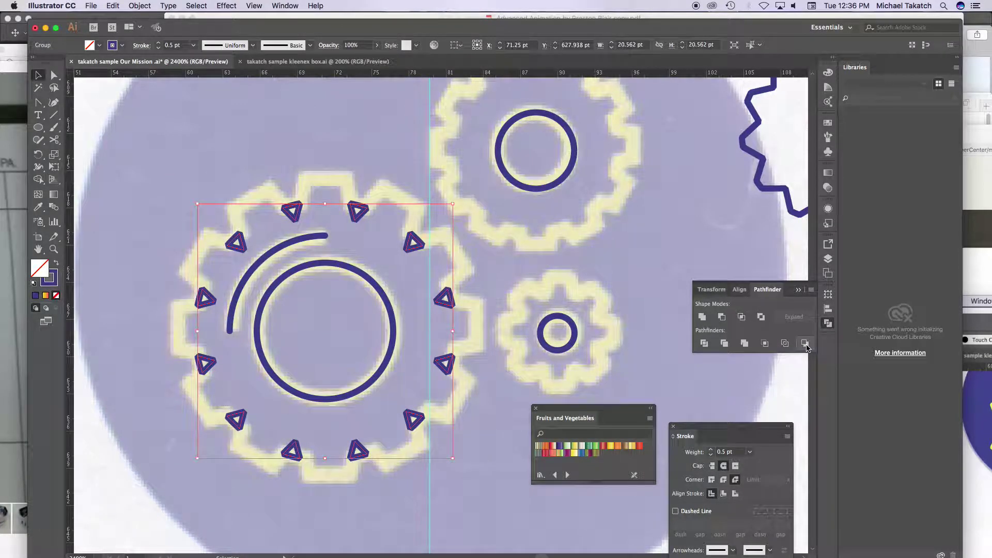
{"action": "key", "text": "super+z"}
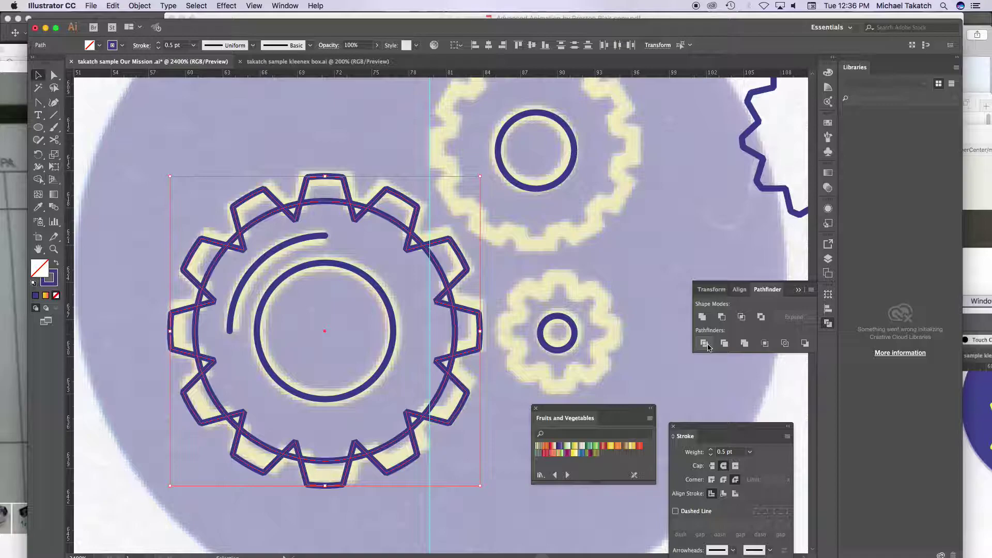
Divide the gear and circle into grouped pieces and clear the selection.
{"action": "left_click", "coordinate": [705, 344]}
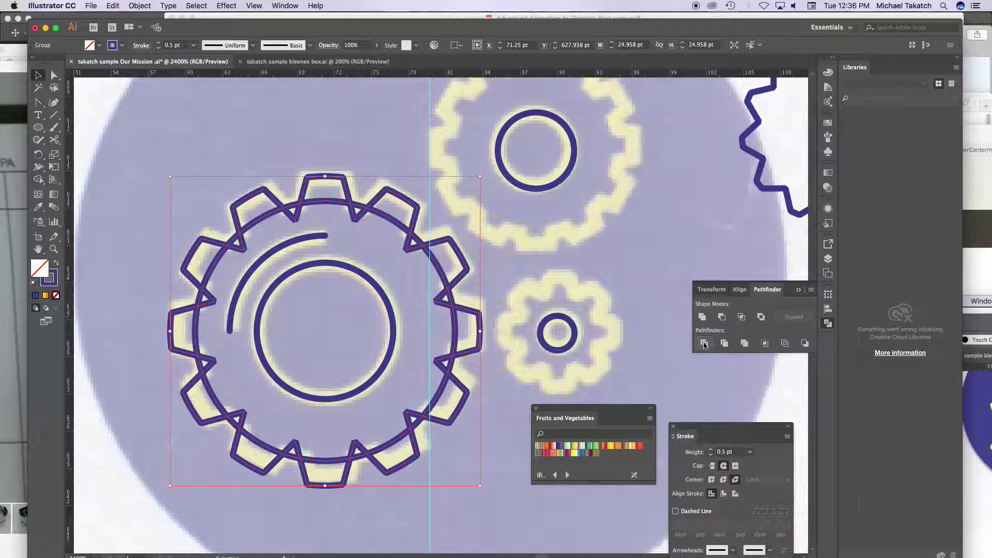
{"action": "left_click", "coordinate": [53, 75]}
{"action": "left_click", "coordinate": [124, 124]}
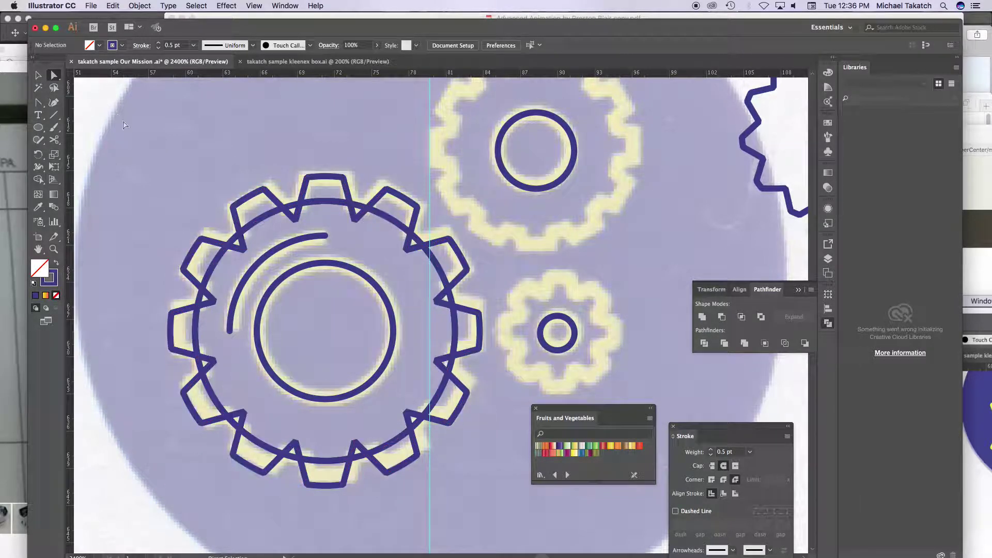
{"action": "left_click", "coordinate": [241, 248]}
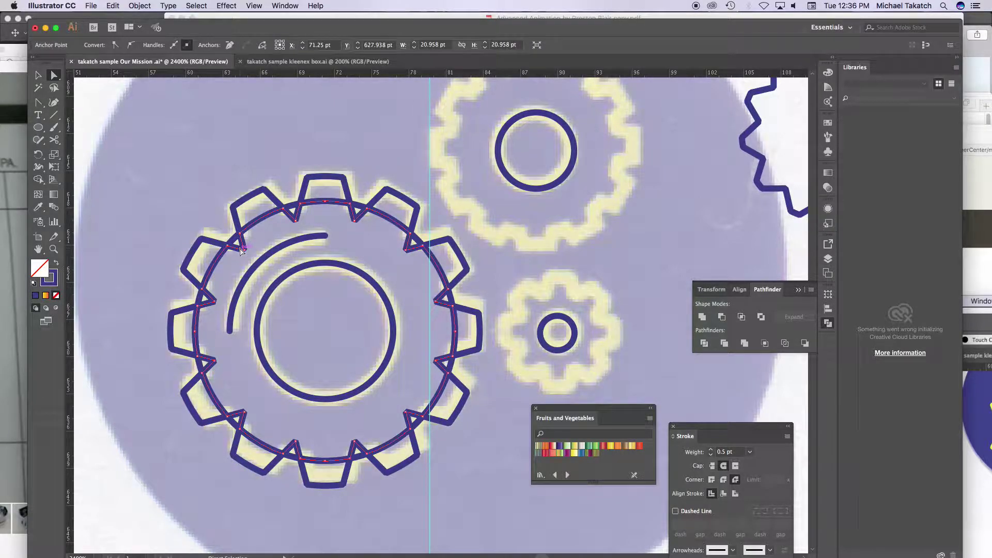
{"action": "left_click", "coordinate": [241, 249], "text": "alt"}
{"action": "left_click", "coordinate": [38, 75]}
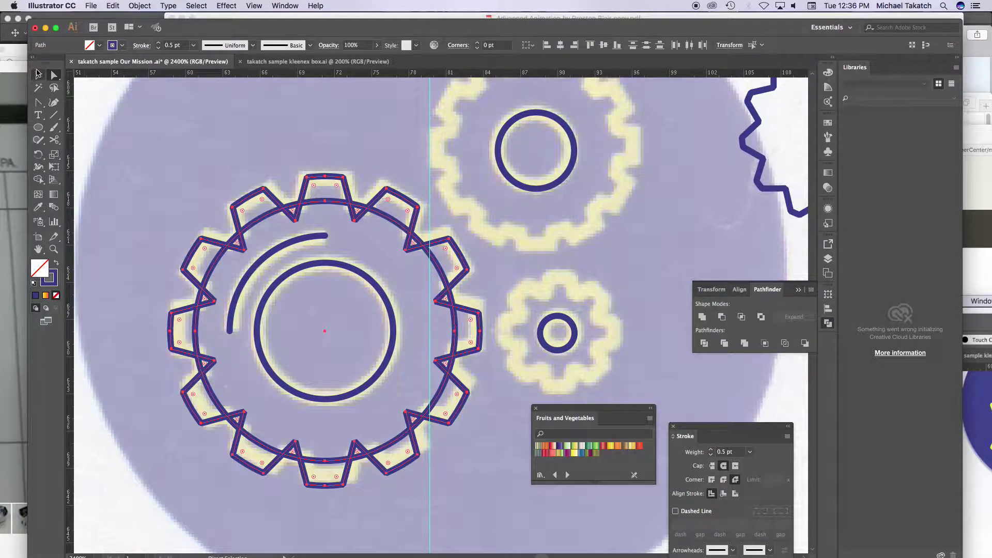
{"action": "left_click", "coordinate": [135, 129]}
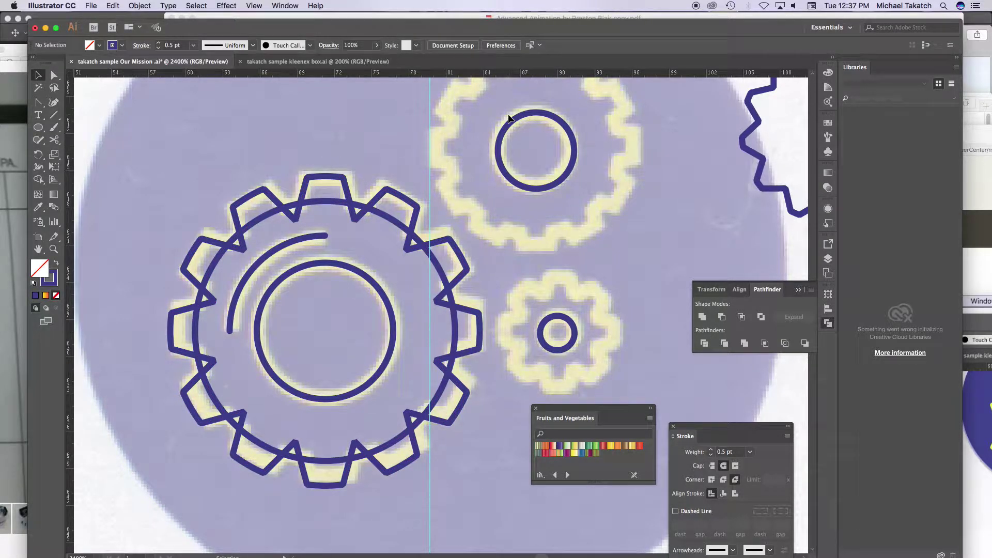